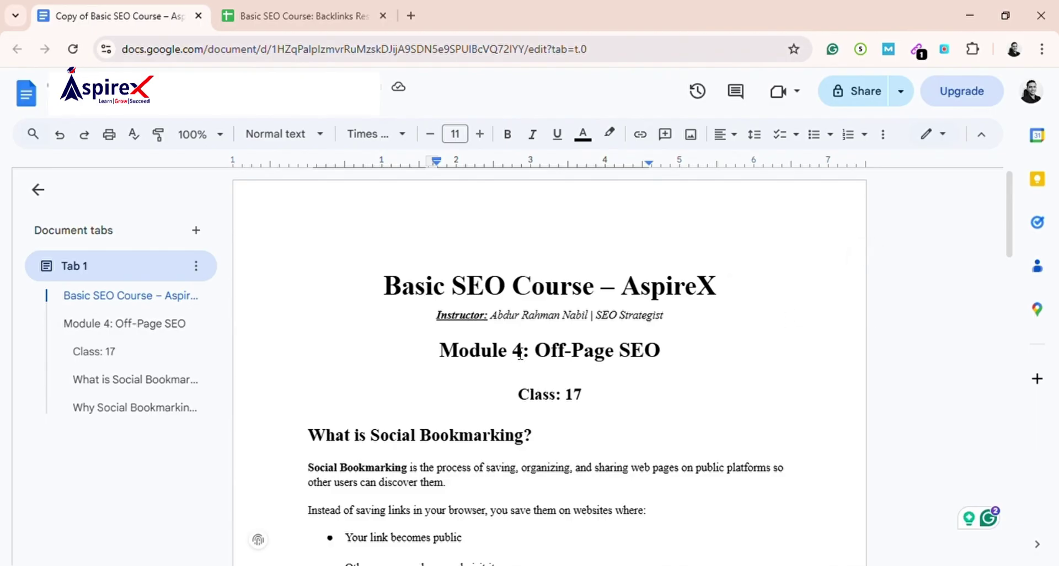
Read the social bookmarking definition and the table of its off-page SEO benefits in the Class 17 document.
scroll(506, 345, down, 3)
scroll(507, 346, down, 1)
scroll(511, 344, up, 1)
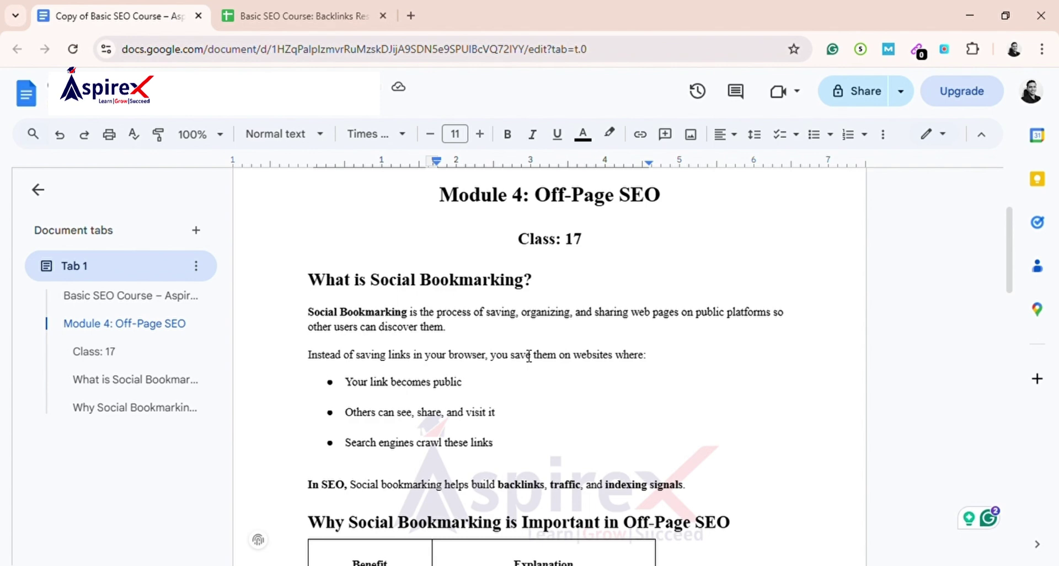
scroll(529, 356, down, 7)
scroll(557, 350, up, 1)
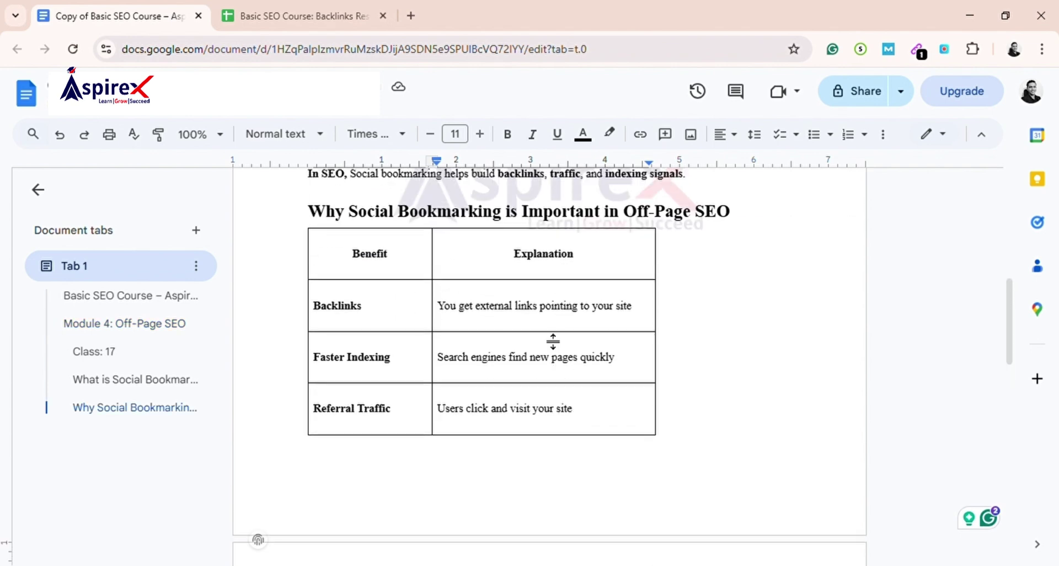
scroll(555, 338, down, 1)
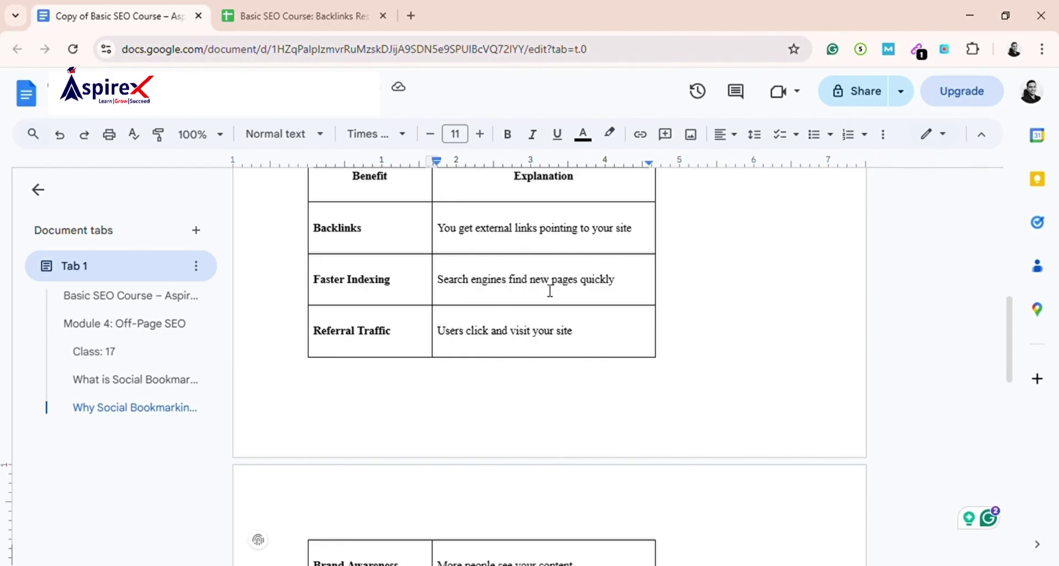
click(628, 288)
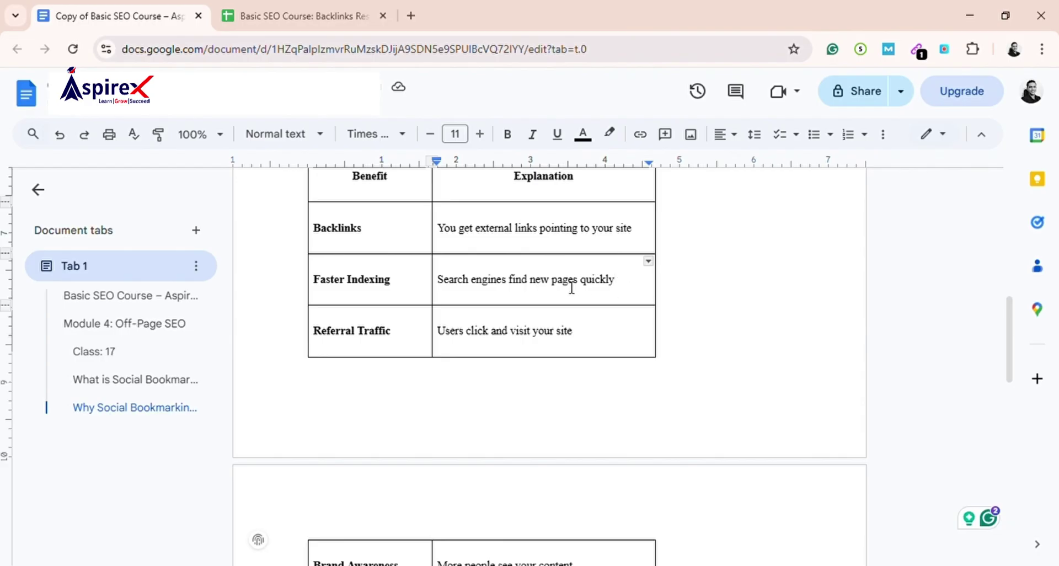
scroll(602, 290, down, 2)
click(589, 265)
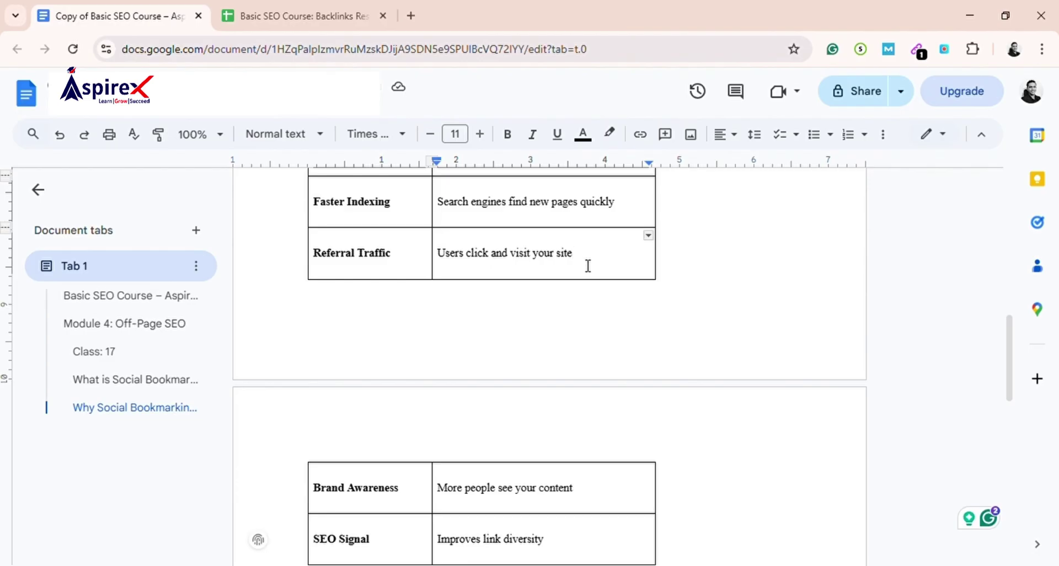
scroll(587, 263, down, 1)
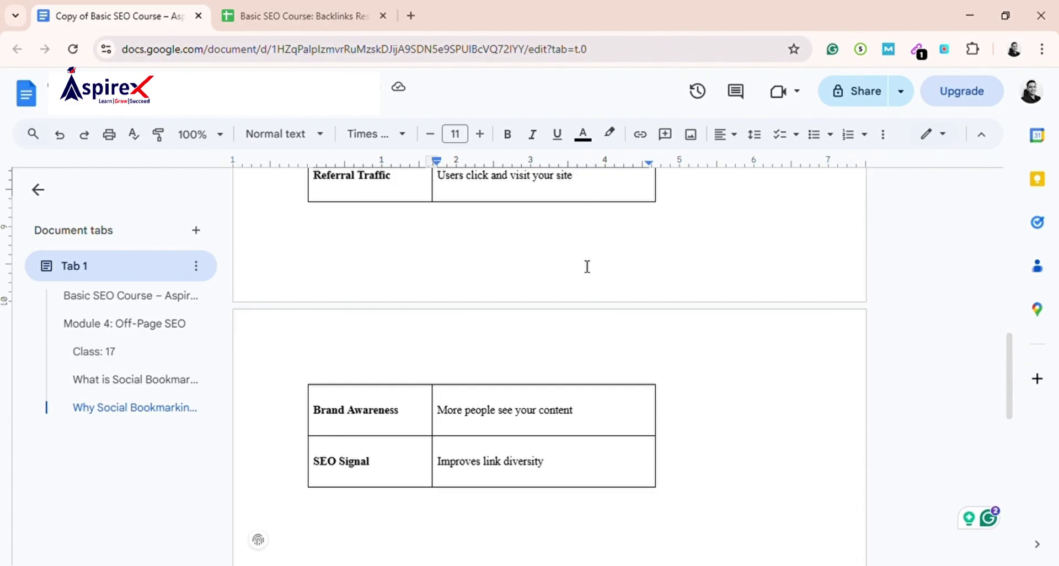
scroll(586, 269, down, 1)
scroll(587, 271, up, 5)
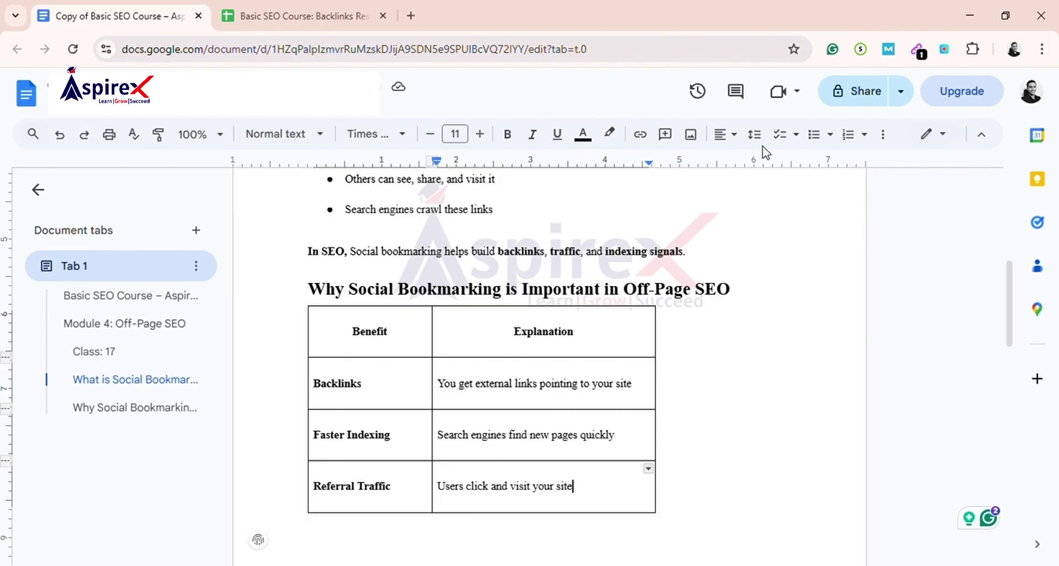
Open the Tumblr live link from the Social Sharing sheet of the Backlinks Resources spreadsheet.
click(359, 10)
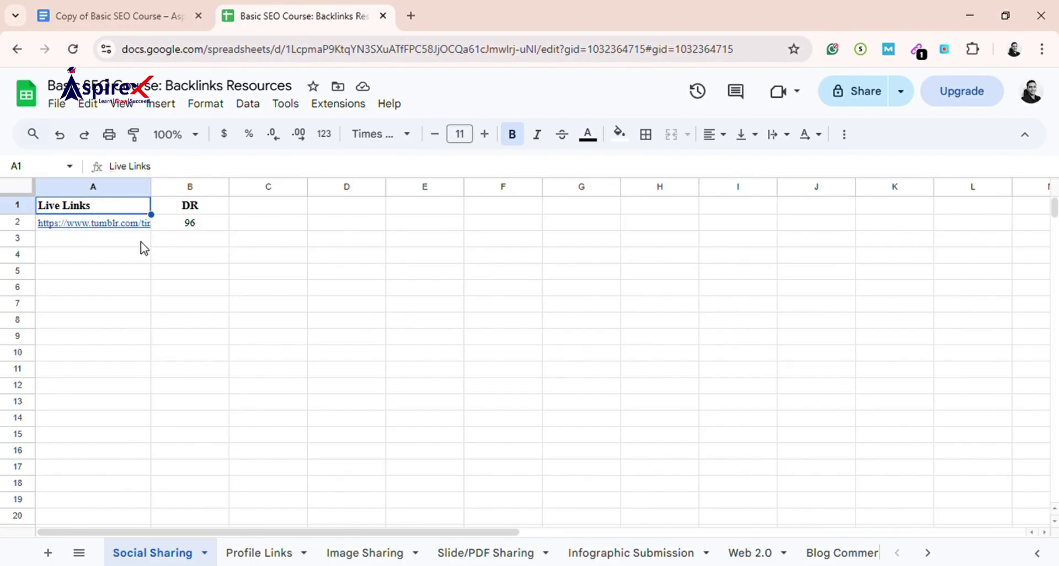
ctrl+click(132, 223)
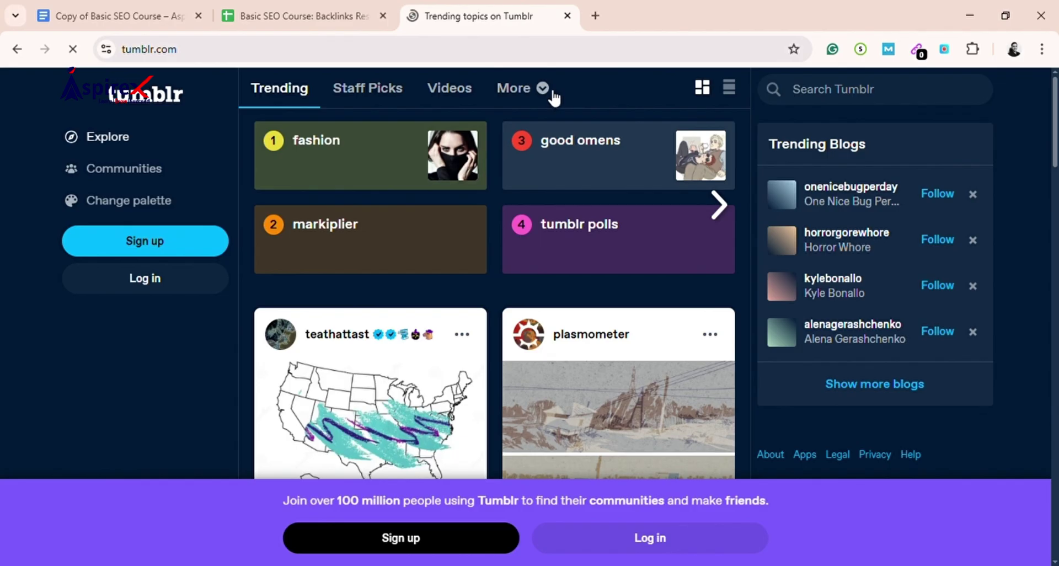
Open the Instapaper website in a new browser tab and close the Tumblr page.
click(595, 15)
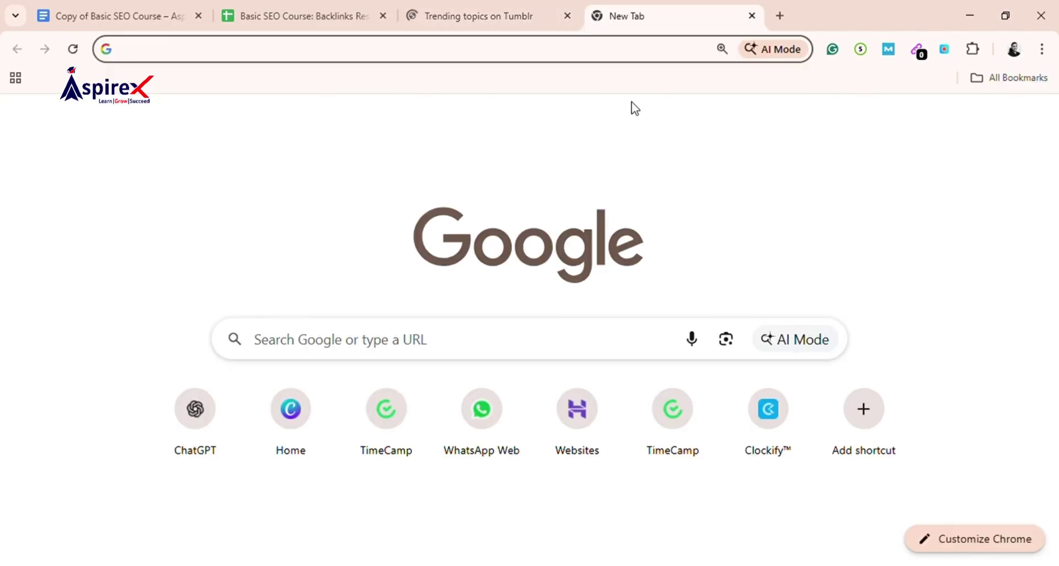
text(instapaper)
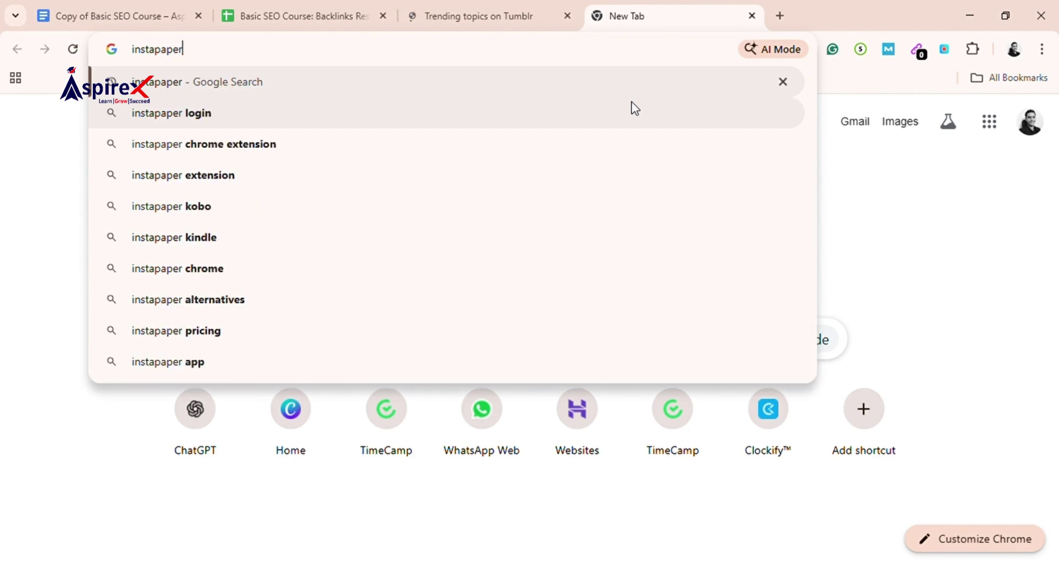
key(Return)
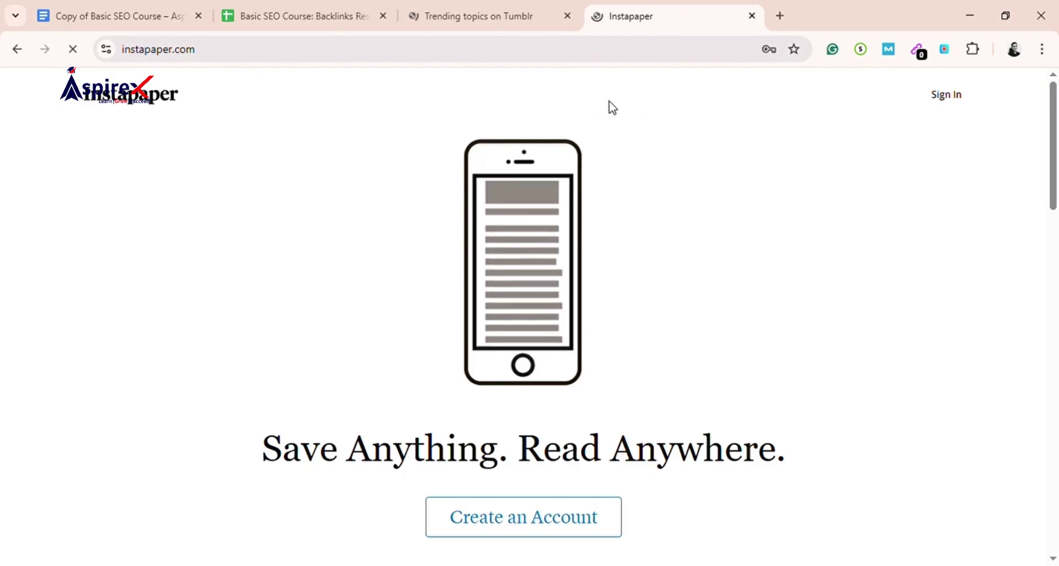
click(567, 15)
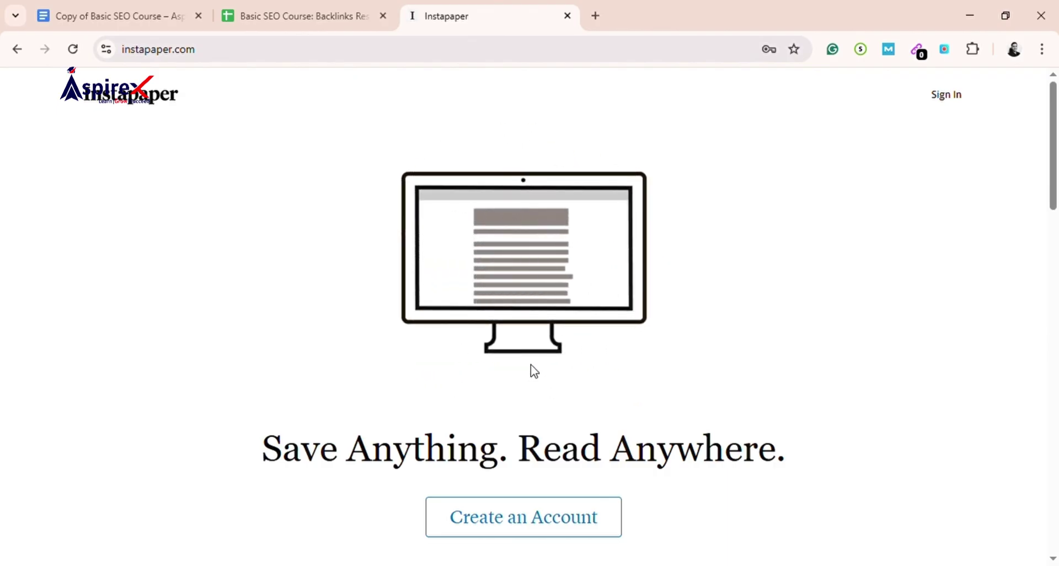
Create an Instapaper account and dismiss the Instapaper Premium announcement.
click(448, 527)
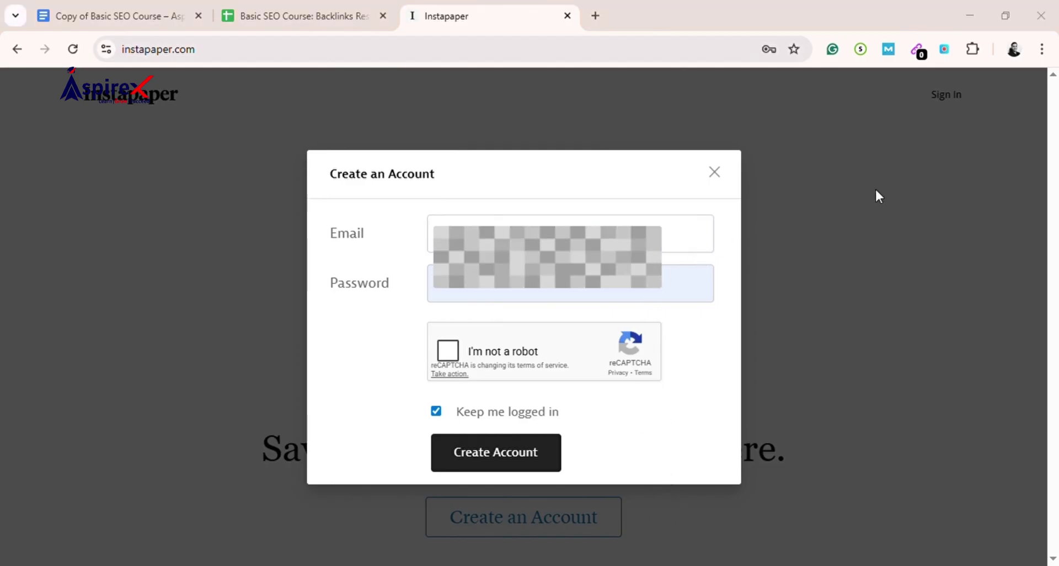
click(529, 453)
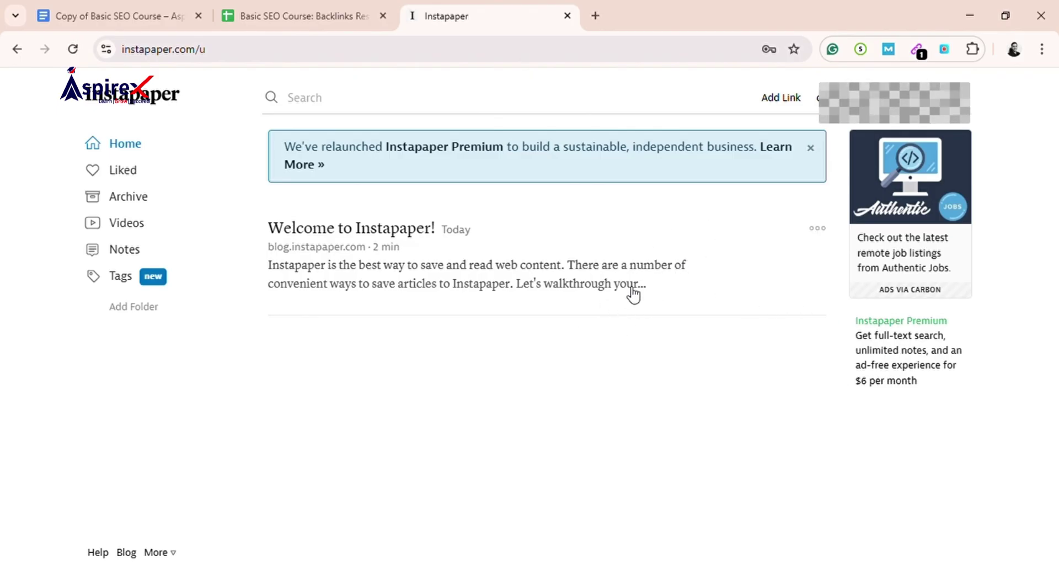
click(811, 147)
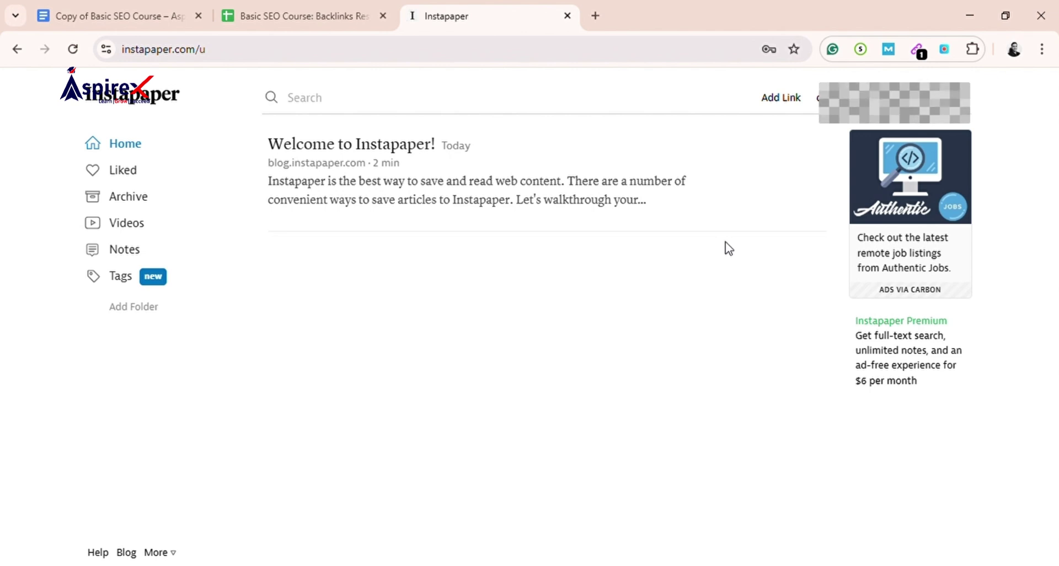
Search Google for "anchor icon" in a new tab, refine it to "anchor text icon" and view the image results.
mouse_move(752, 200)
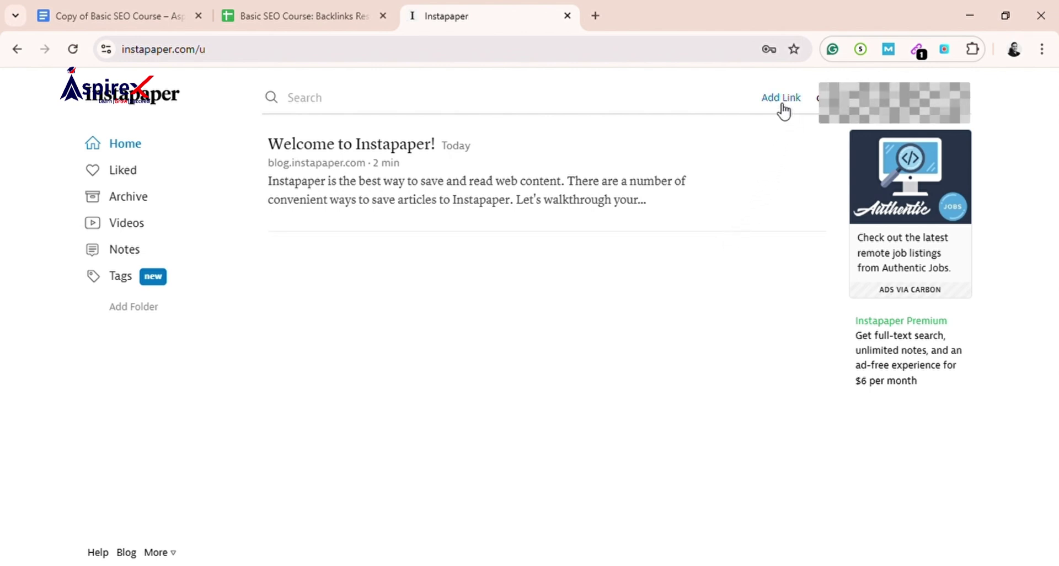
click(603, 14)
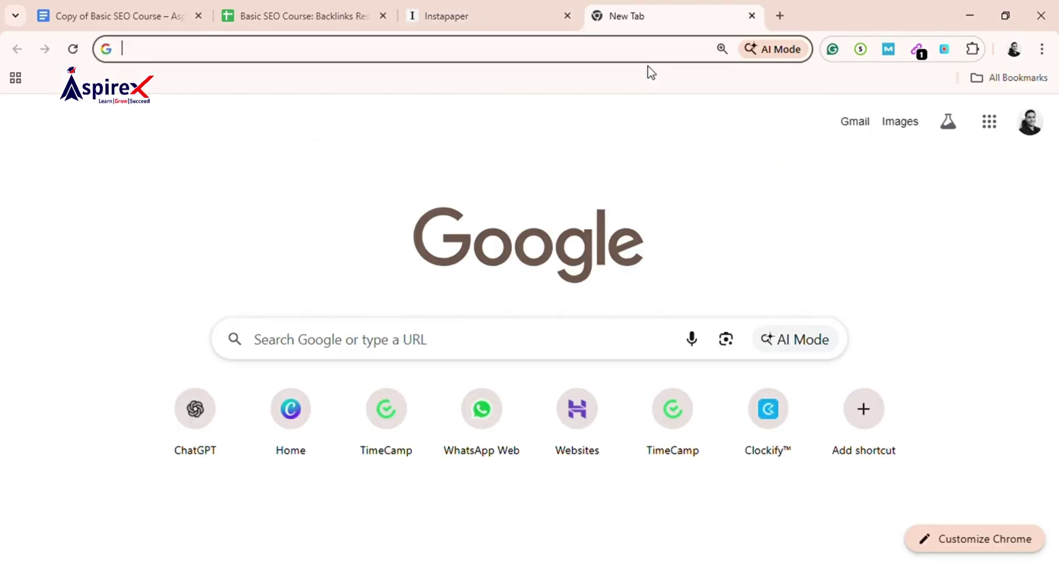
text(anchor icon)
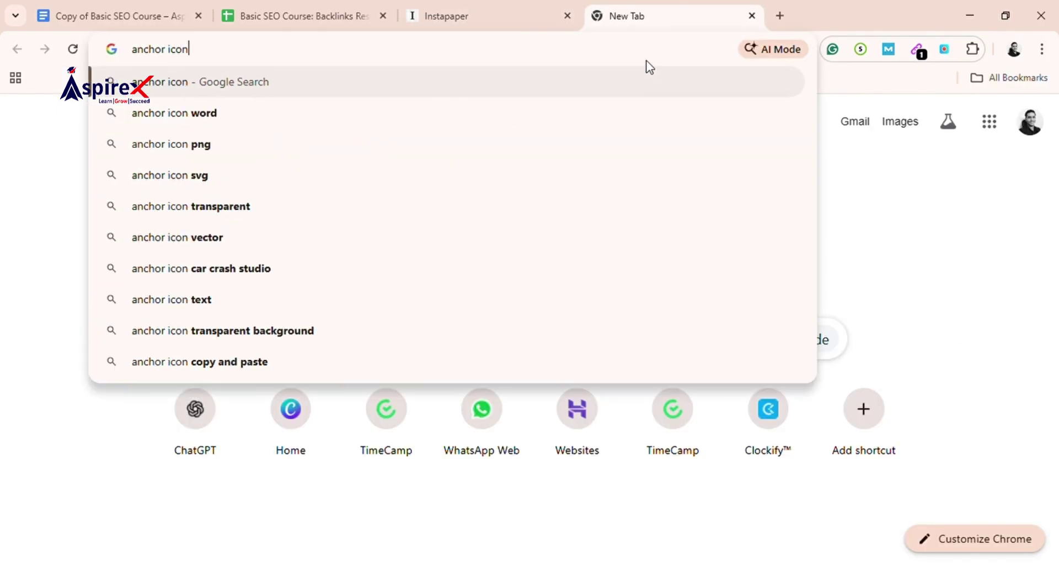
key(Return)
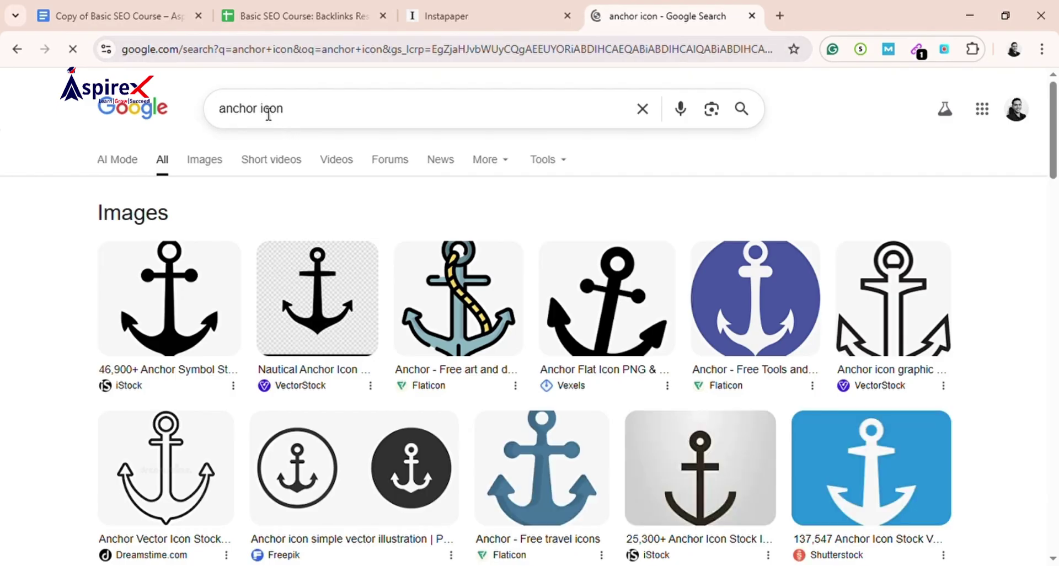
click(297, 109)
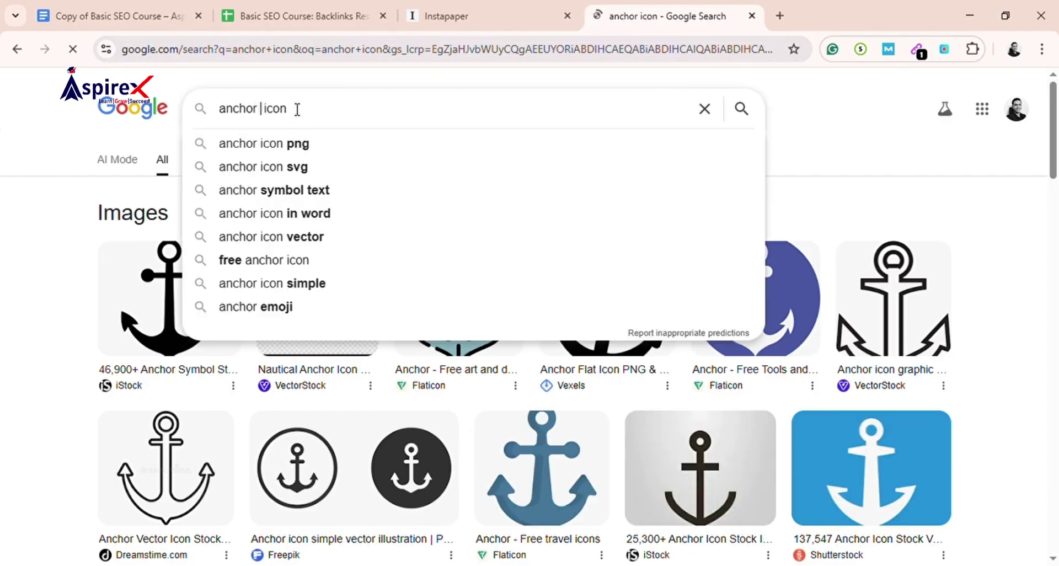
text(text)
key(Return)
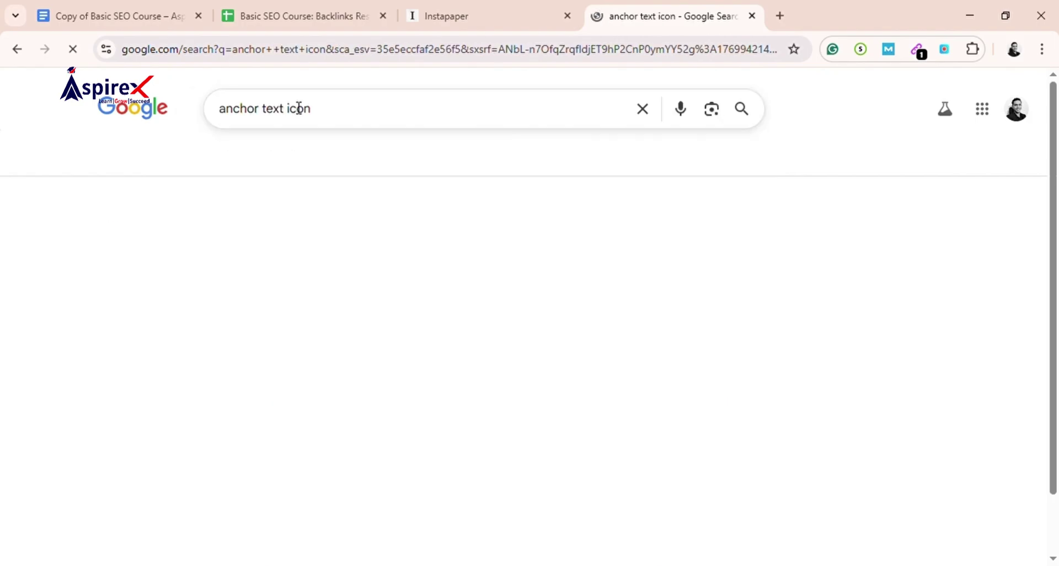
click(209, 163)
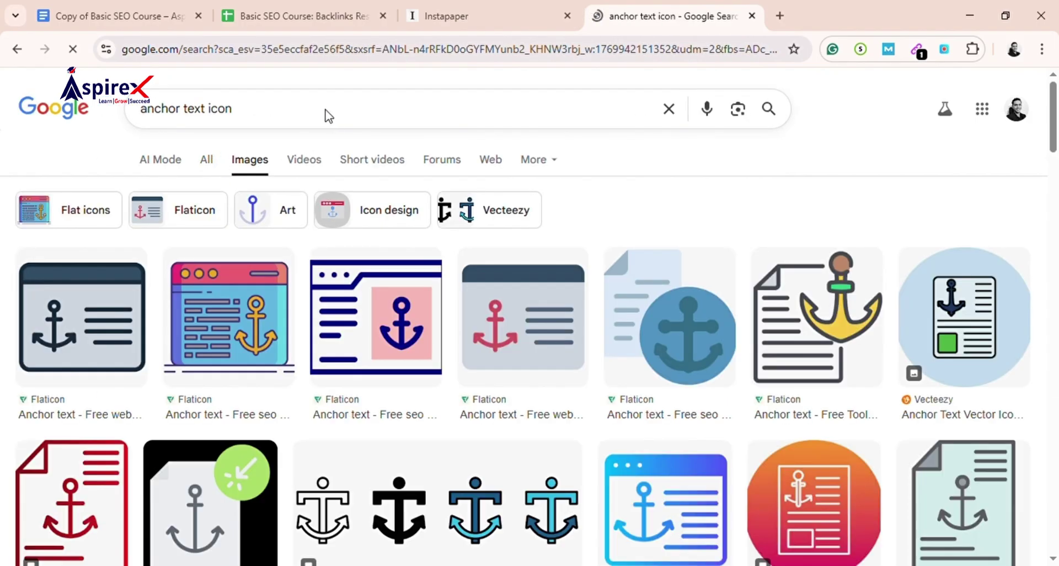
Look up "link icon" in Google Images, compare it with the Instapaper page, and close the search tab.
key(ctrl+a)
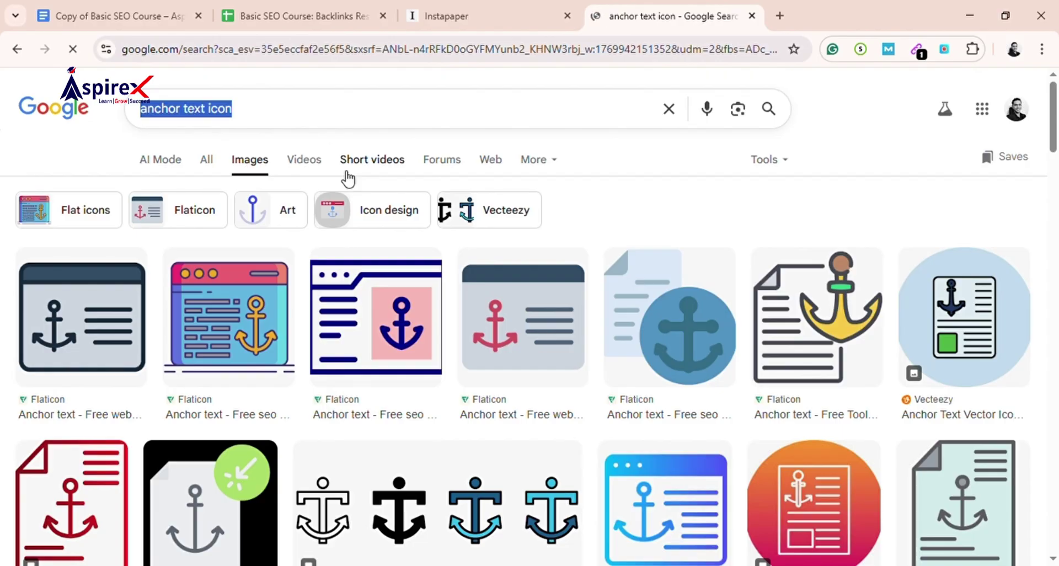
text(link icon)
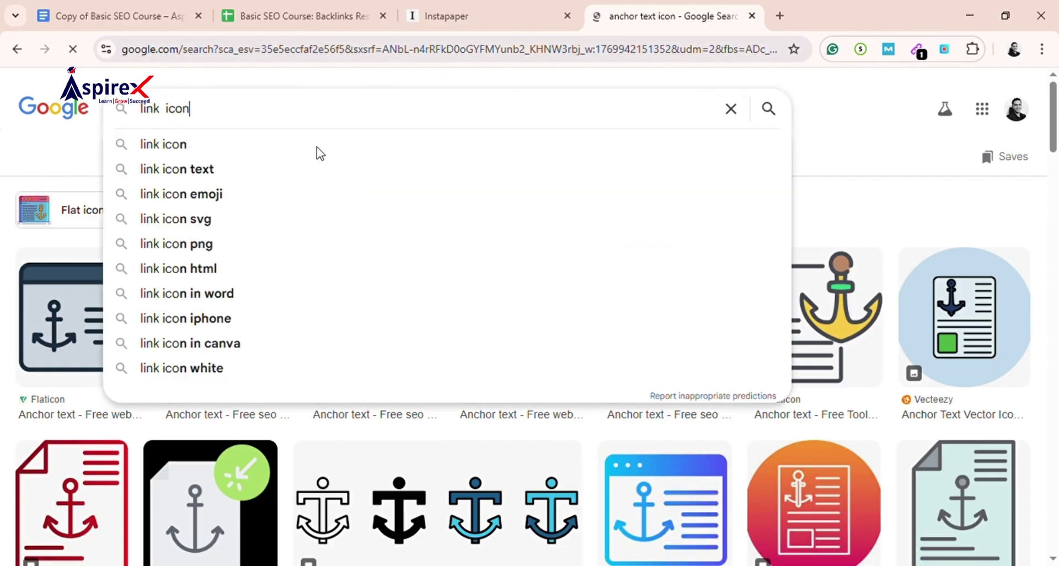
key(Return)
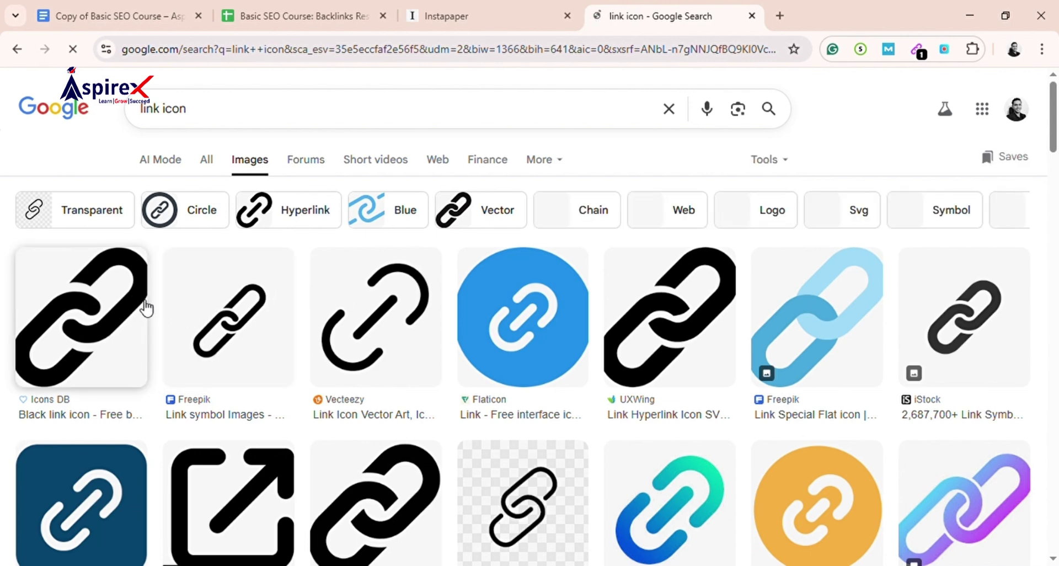
click(423, 17)
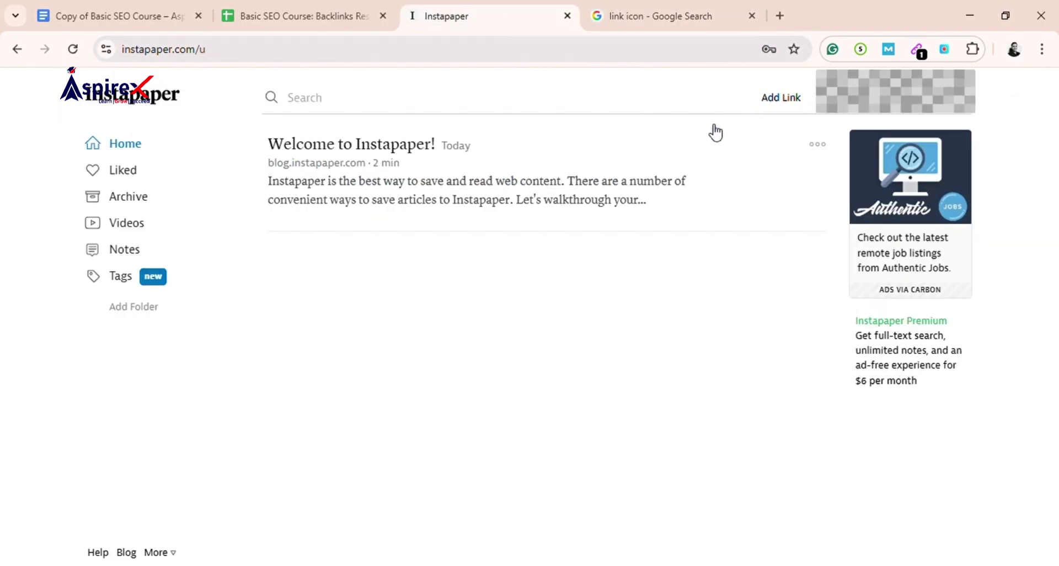
click(655, 15)
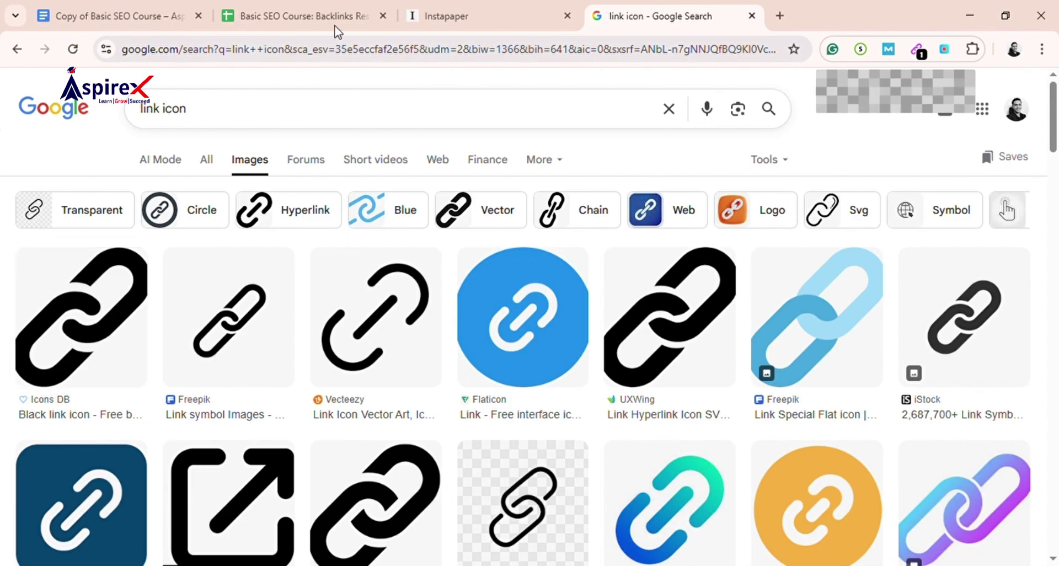
click(449, 13)
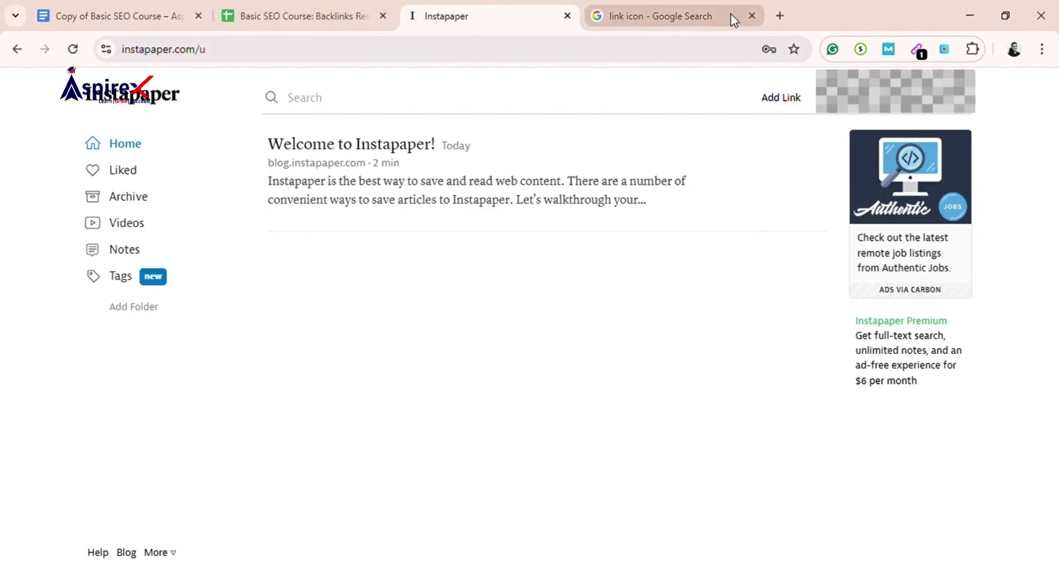
click(751, 15)
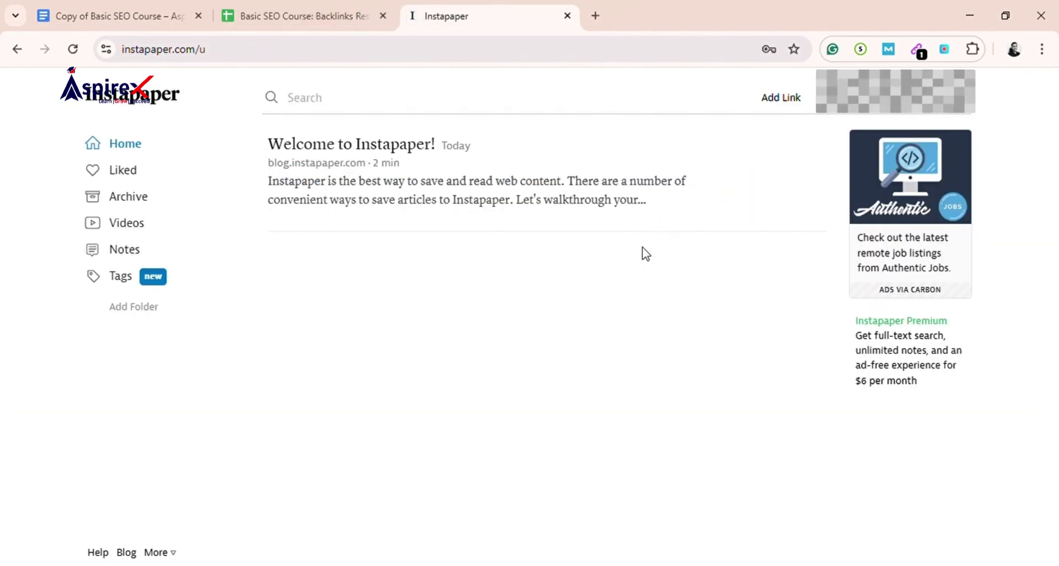
Try to save google.com as a new Instapaper link, copying the address from a temporary browser tab and closing that tab.
click(794, 99)
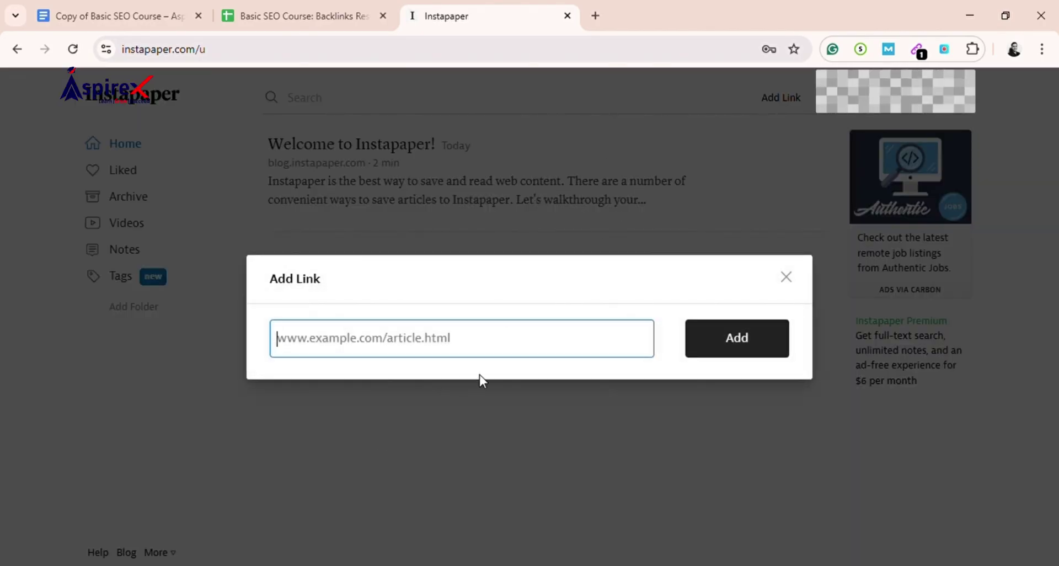
click(596, 15)
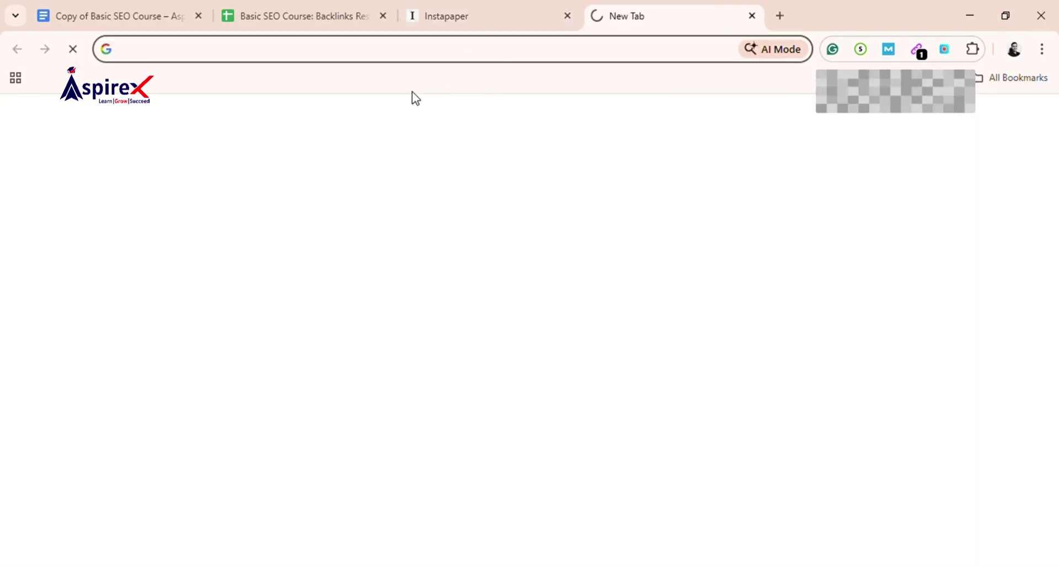
text(goog)
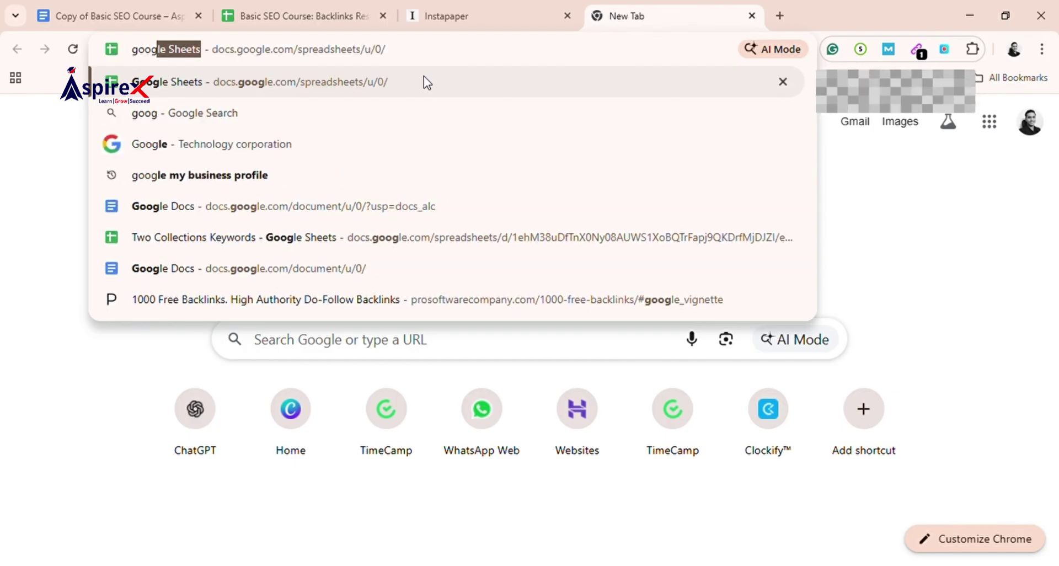
text(le.com)
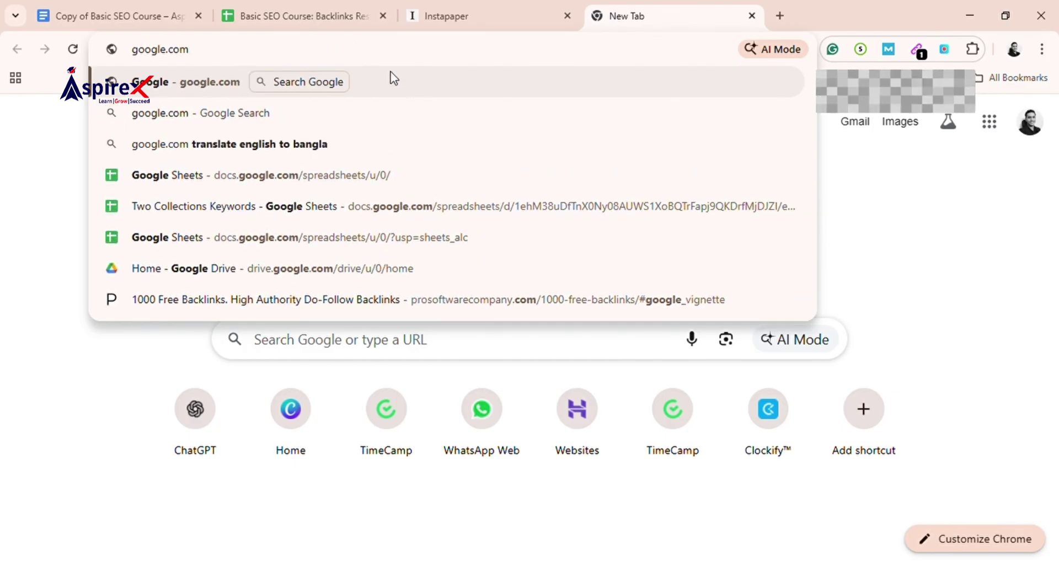
triple_click(350, 49)
key(ctrl+c)
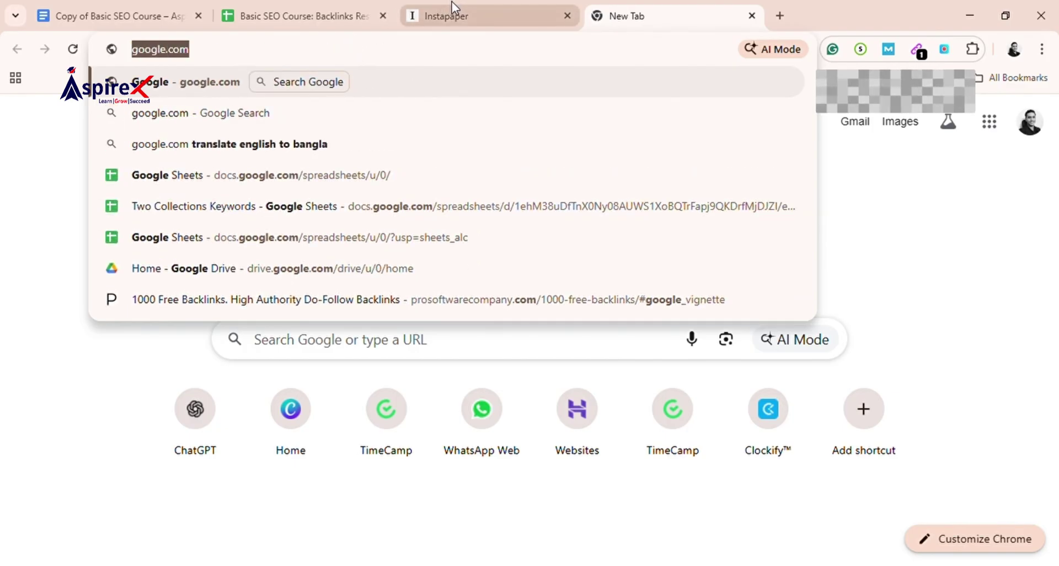
click(454, 16)
click(752, 15)
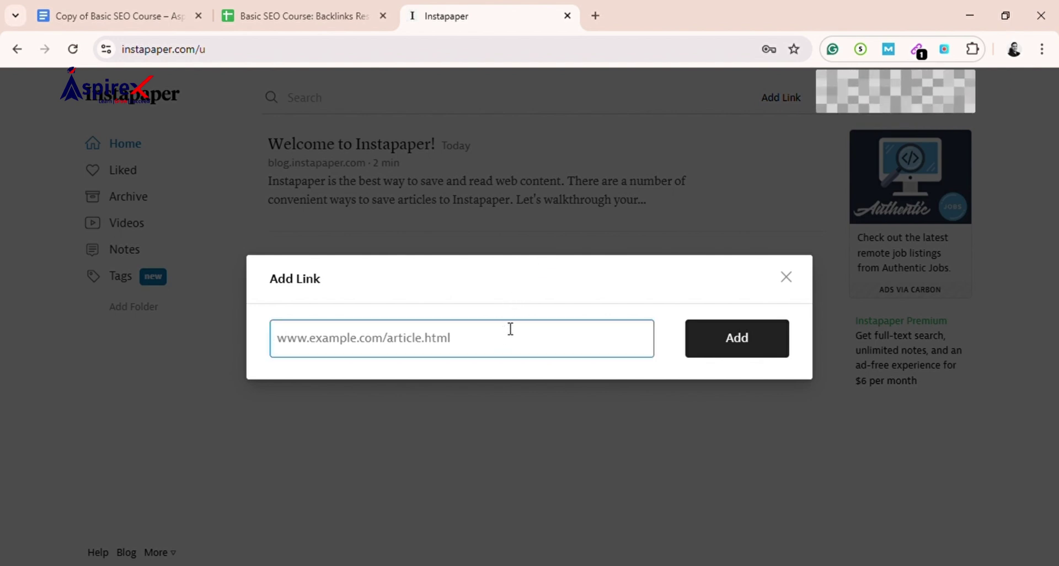
key(ctrl+v)
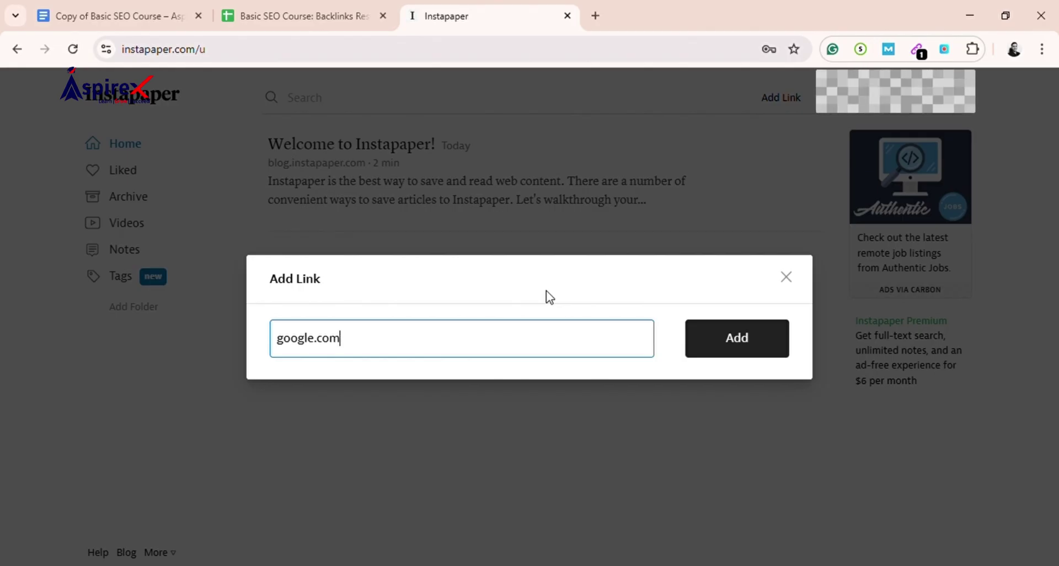
click(735, 356)
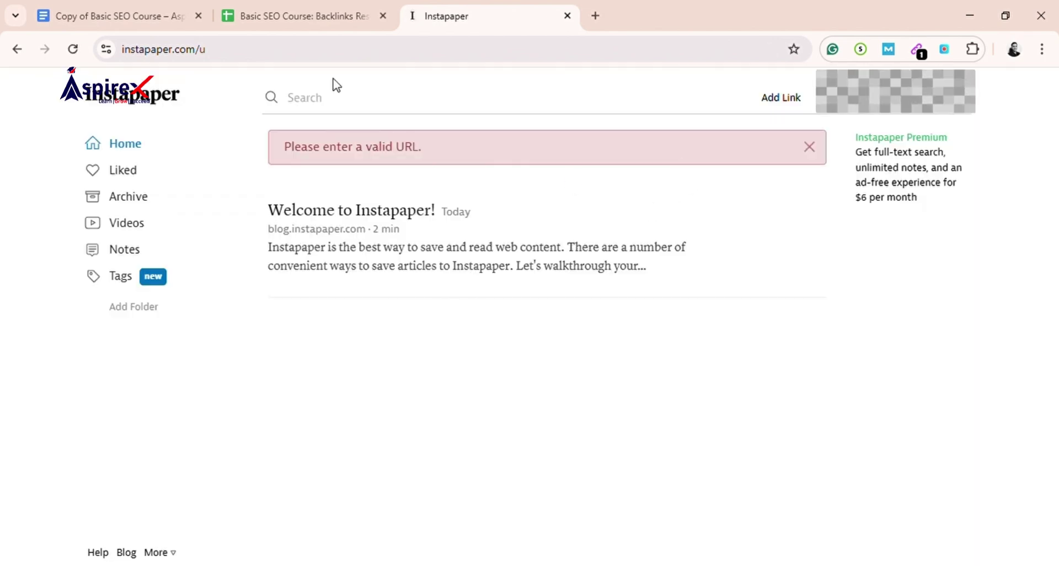
Open HockeyMonkey's senior ice hockey skates page in a new browser tab and copy its full URL.
click(596, 15)
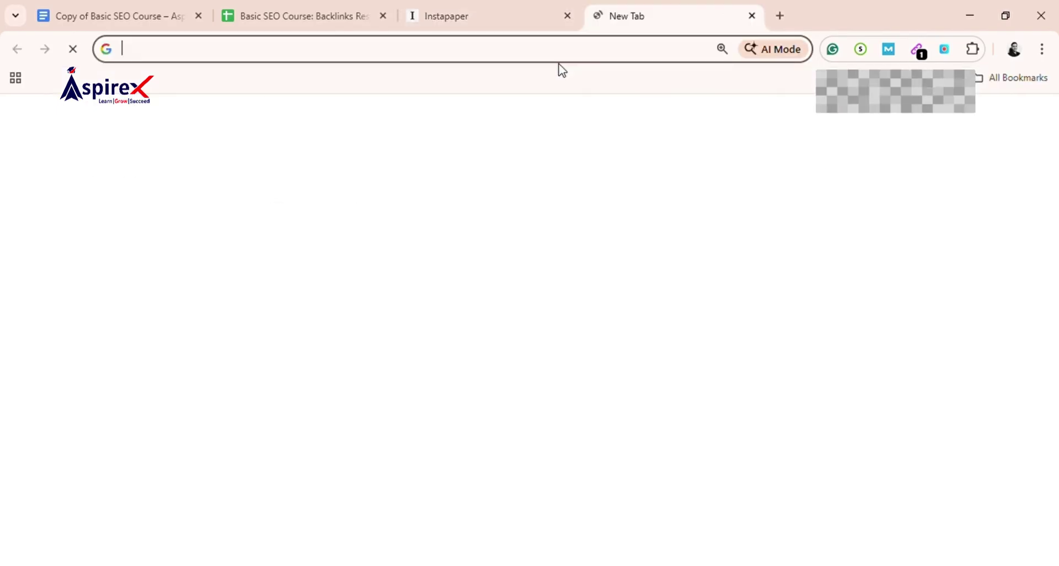
text(hockey)
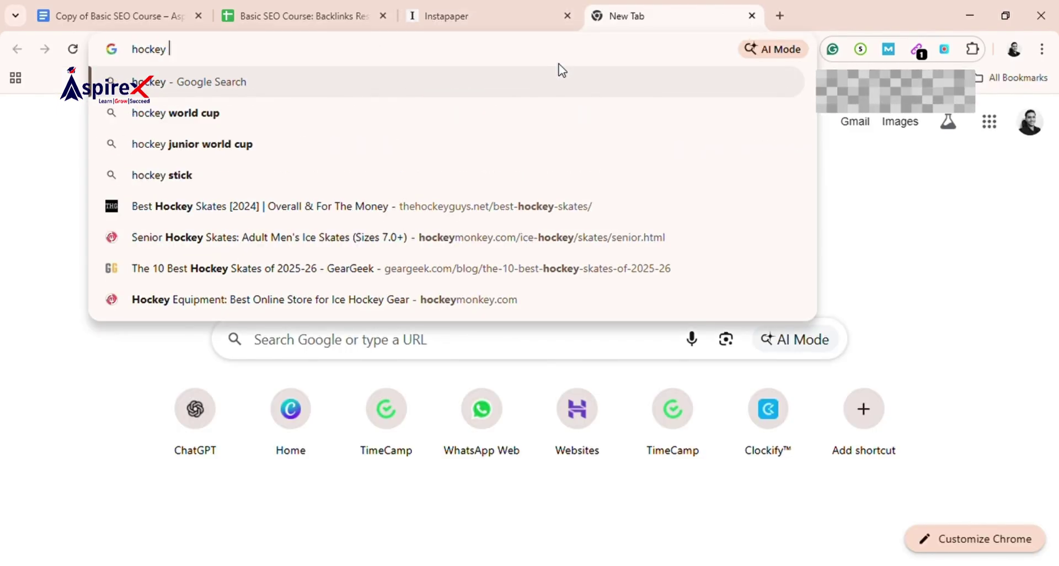
click(496, 237)
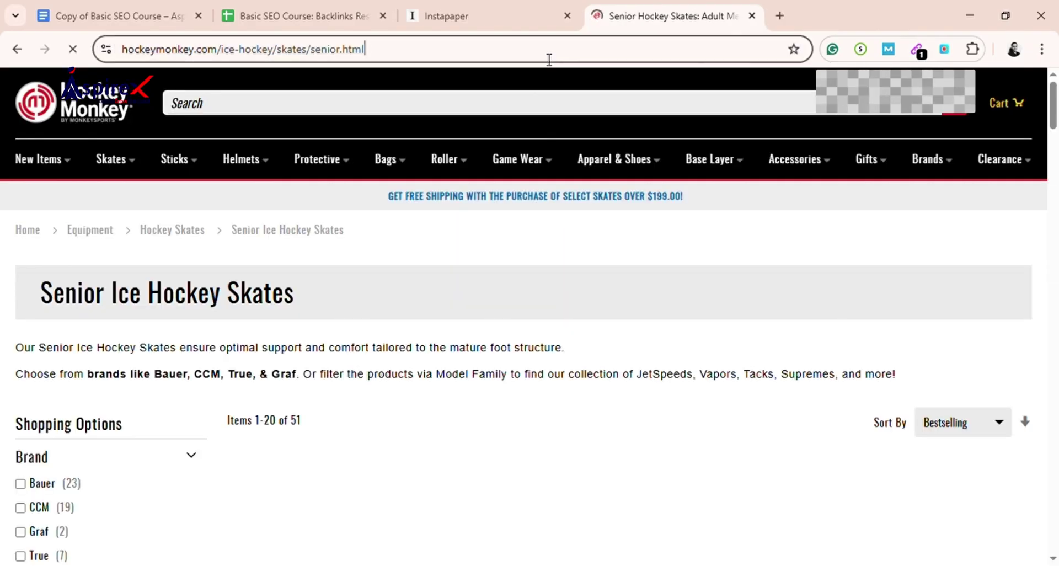
click(548, 59)
key(ctrl+c)
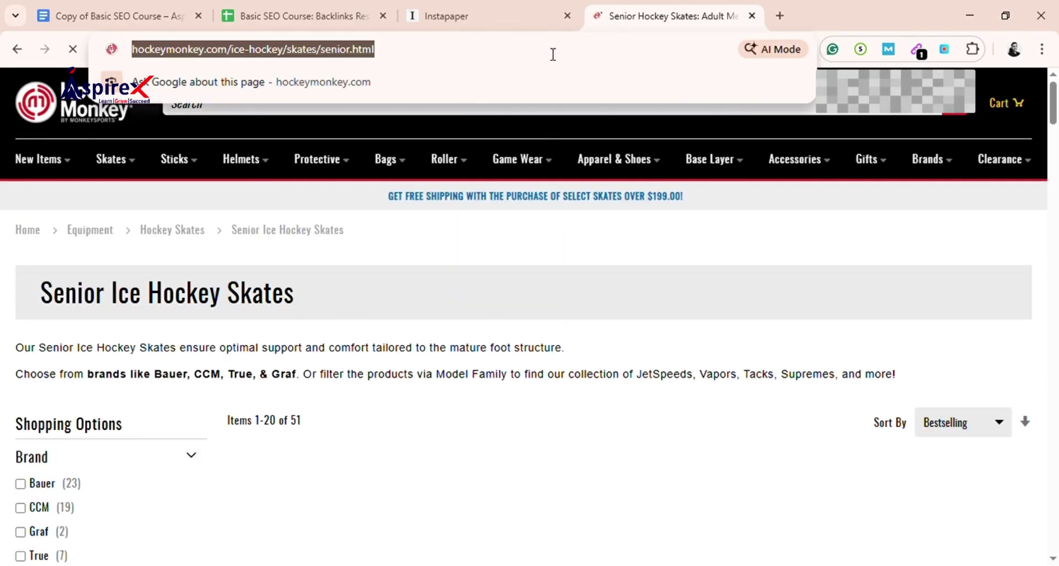
click(562, 11)
click(761, 96)
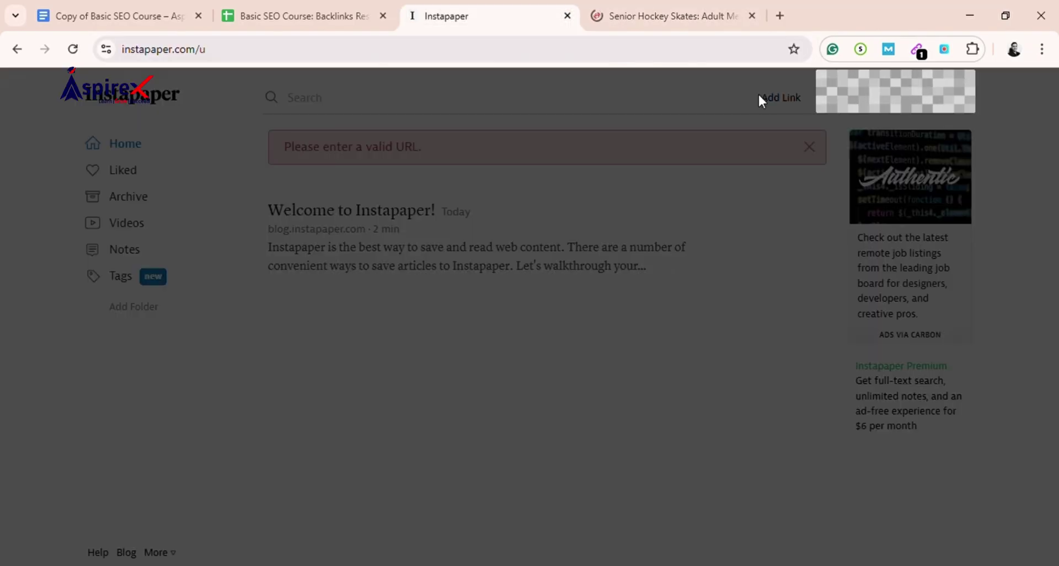
key(ctrl+v)
click(730, 325)
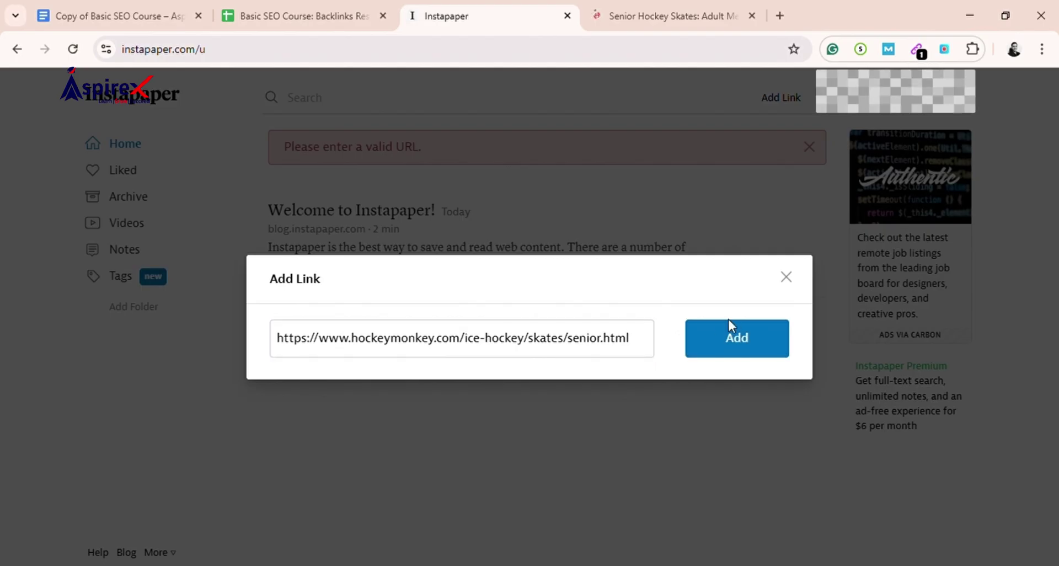